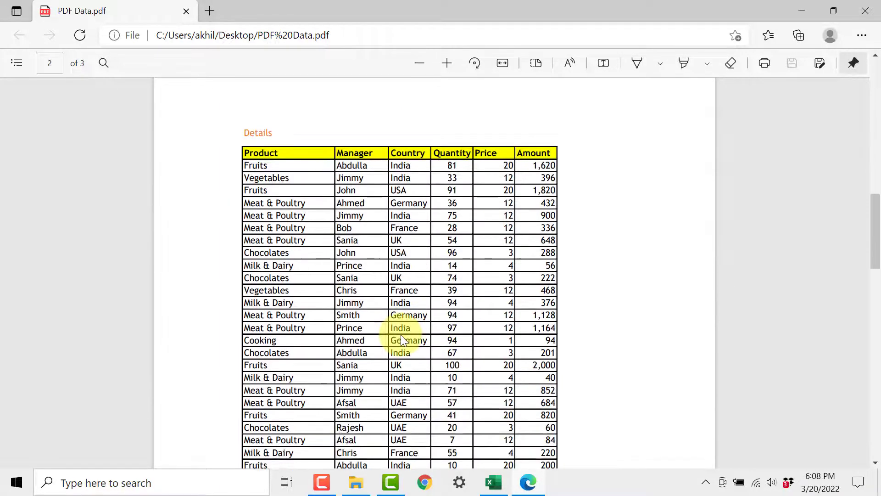
{"action": "scroll", "coordinate": [401, 337], "scroll_direction": "down", "scroll_amount": 3}
{"action": "scroll", "coordinate": [401, 337], "scroll_direction": "down", "scroll_amount": 20}
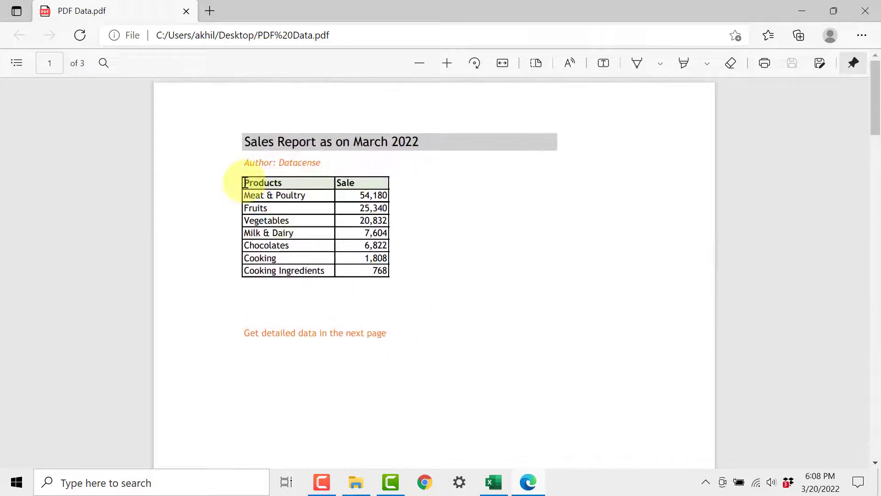
- Copy the Products and Sale table from page 1 of PDF Data.pdf, then switch to the 'pdf data' workbook
{"action": "left_click_drag", "start_coordinate": [244, 181], "coordinate": [387, 277]}
{"action": "key", "text": "ctrl+c"}
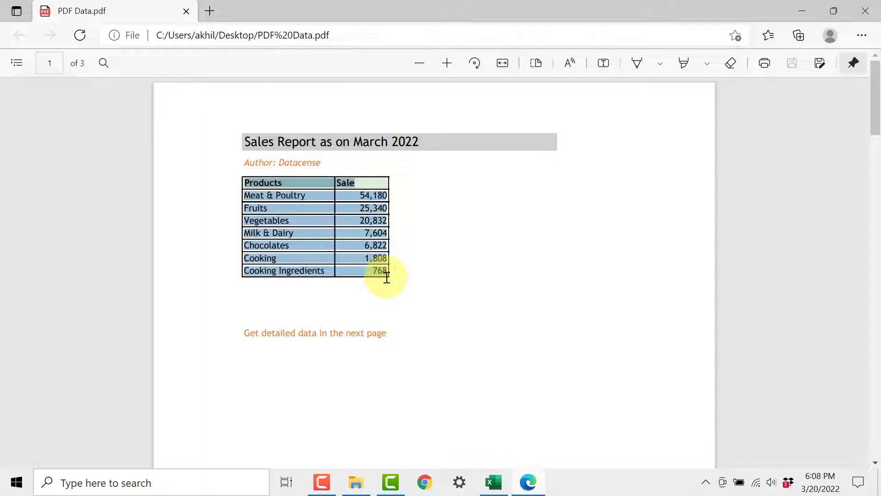
{"action": "left_click", "coordinate": [490, 483]}
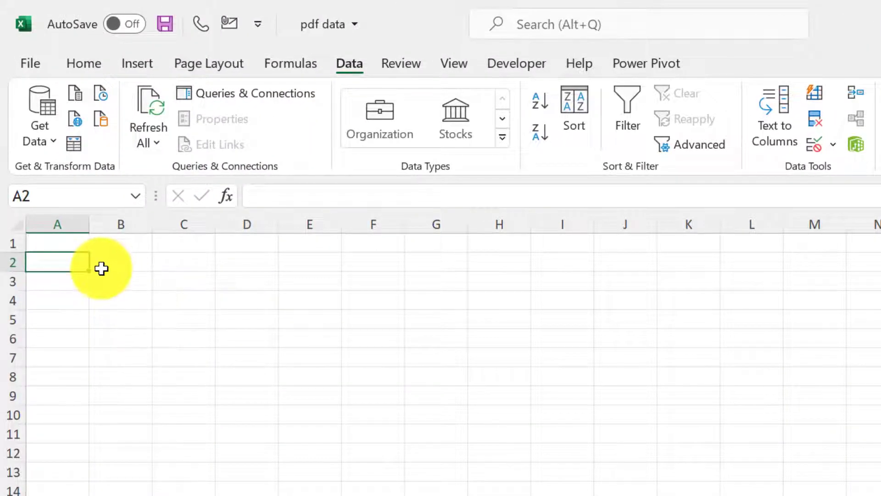
{"action": "key", "text": "ctrl+v"}
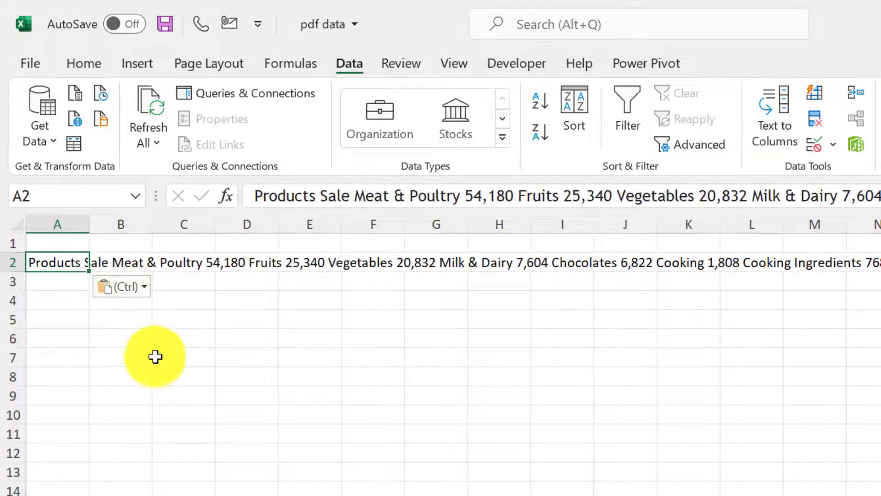
{"action": "left_click", "coordinate": [65, 316]}
{"action": "left_click", "coordinate": [70, 262]}
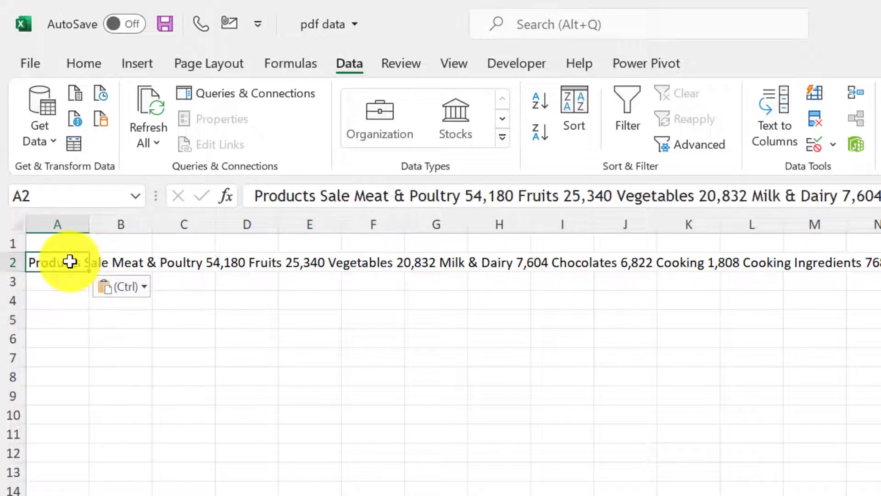
{"action": "left_click_drag", "start_coordinate": [70, 262], "coordinate": [116, 469]}
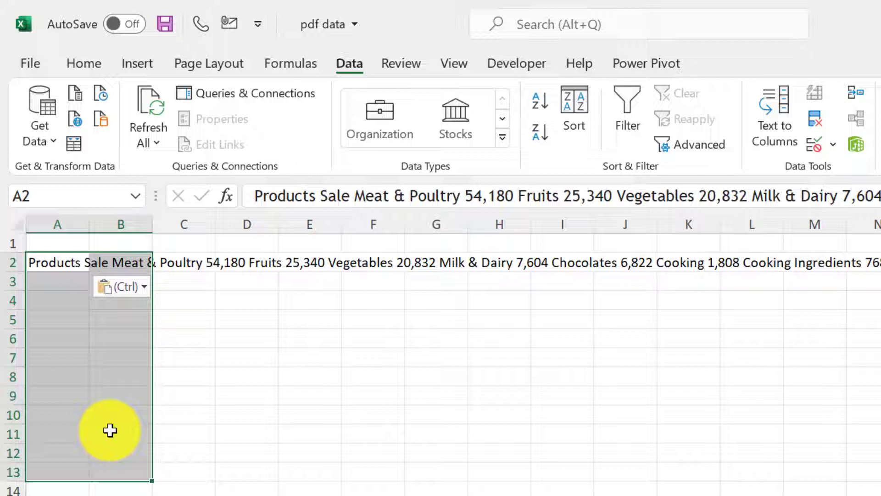
{"action": "key", "text": "ctrl+z"}
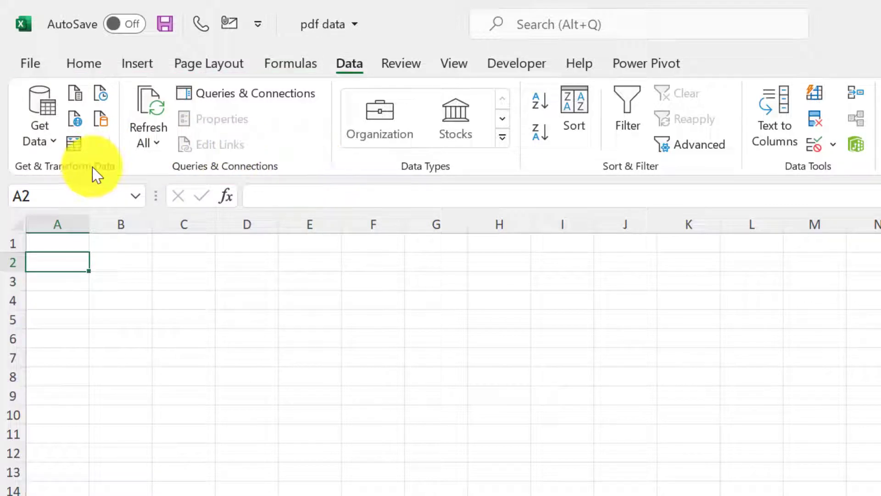
- Import PDF Data.pdf from the Desktop through Get Data > From File > From PDF
{"action": "left_click", "coordinate": [57, 150]}
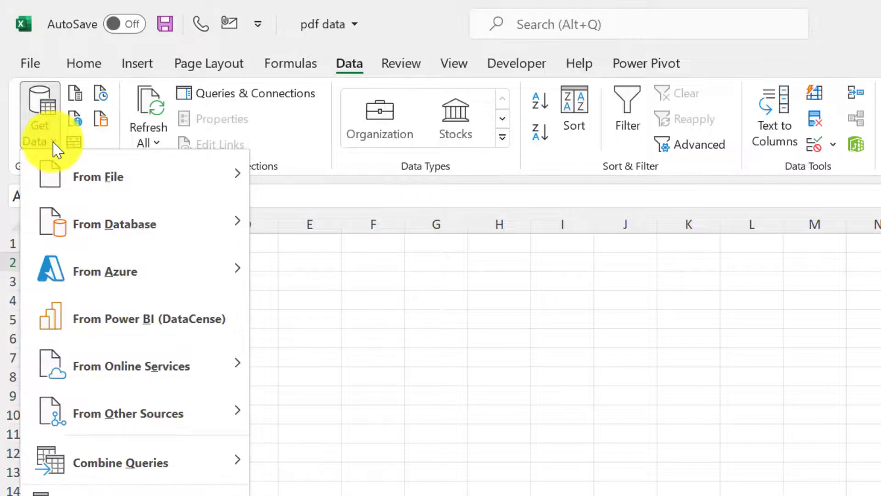
{"action": "mouse_move", "coordinate": [102, 179]}
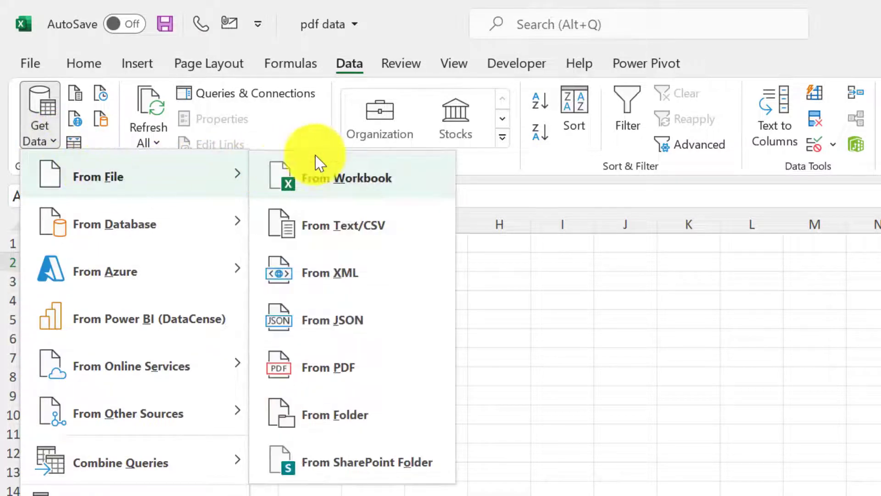
{"action": "left_click", "coordinate": [339, 378]}
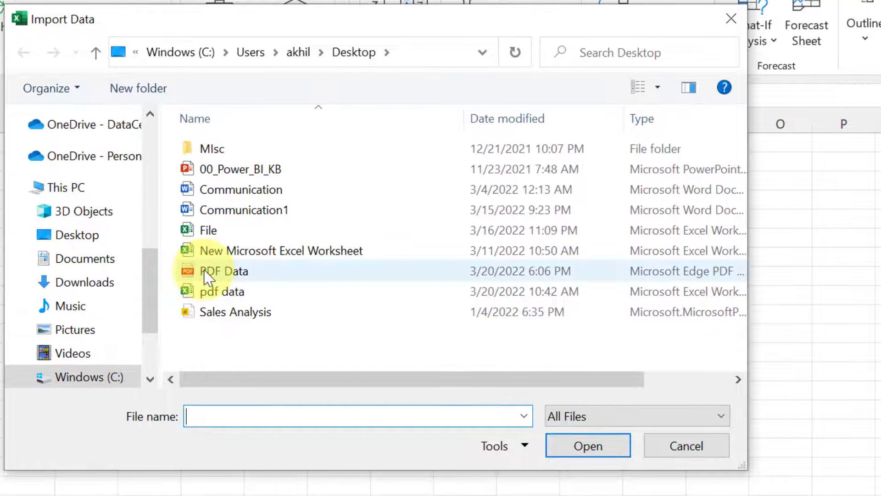
{"action": "left_click", "coordinate": [209, 272]}
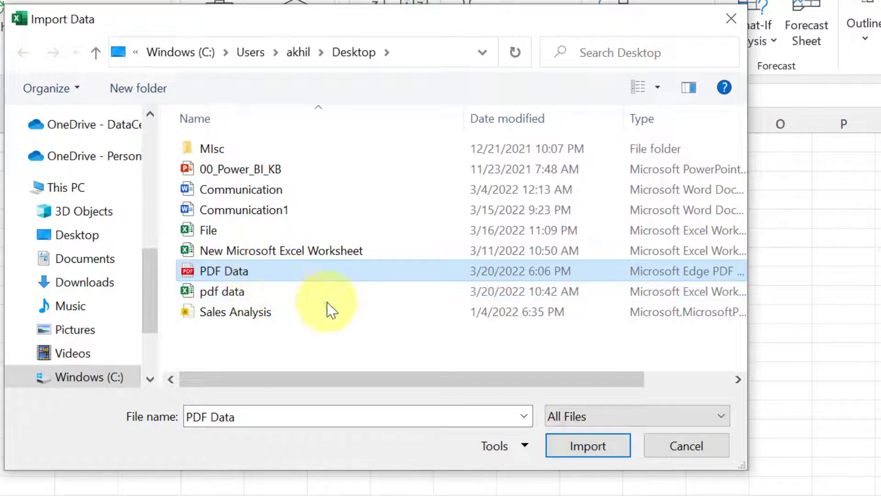
{"action": "left_click", "coordinate": [585, 451]}
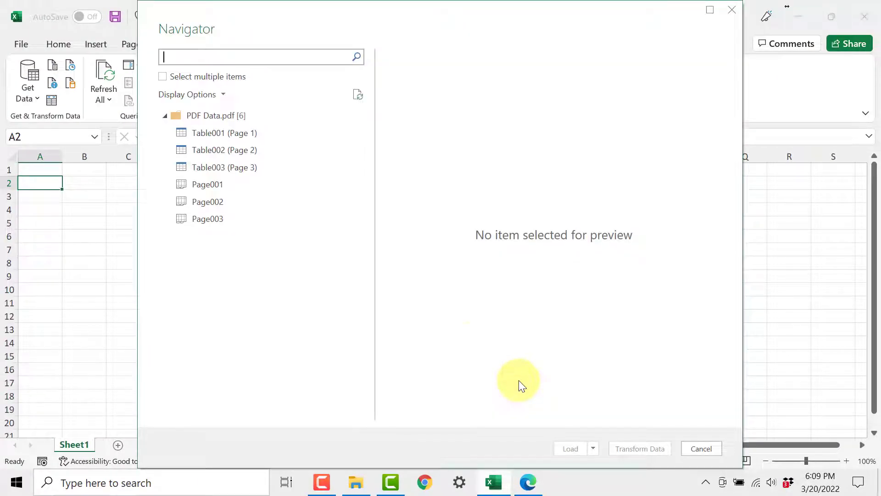
- Preview Table001–Table003 and Page001–Page003, then go back to Table001 (Page 1)
{"action": "left_click", "coordinate": [213, 132]}
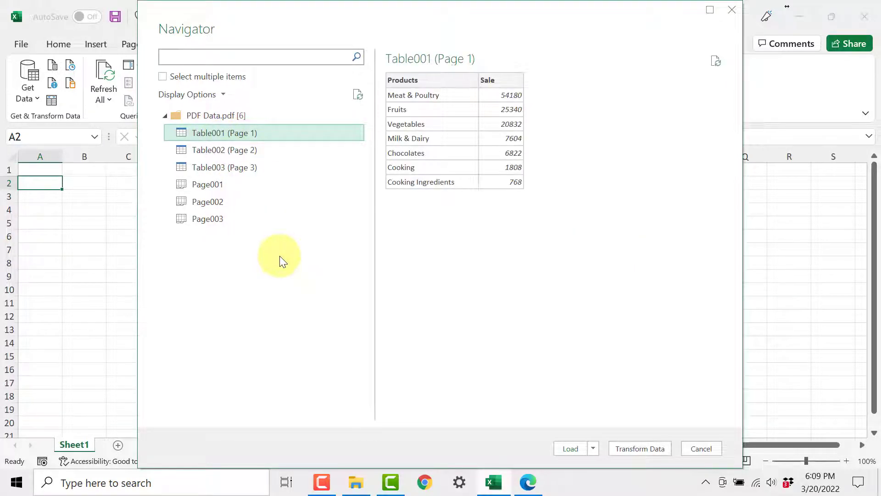
{"action": "left_click", "coordinate": [211, 148]}
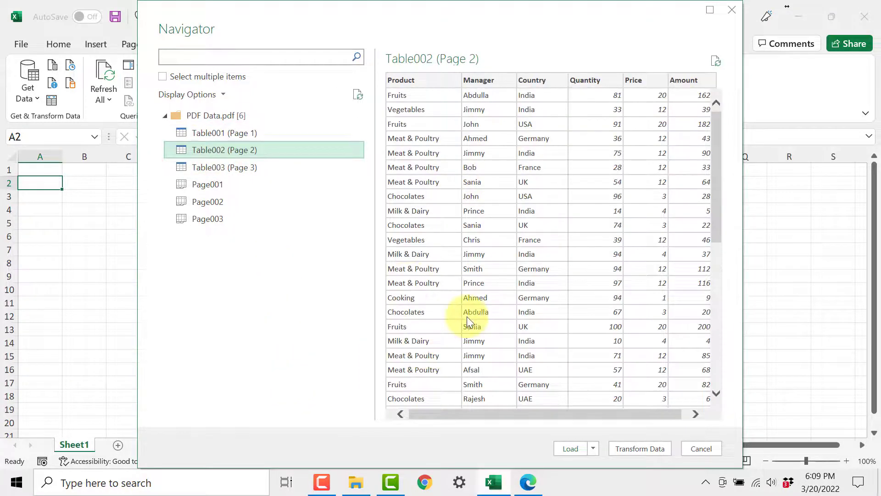
{"action": "left_click", "coordinate": [224, 166]}
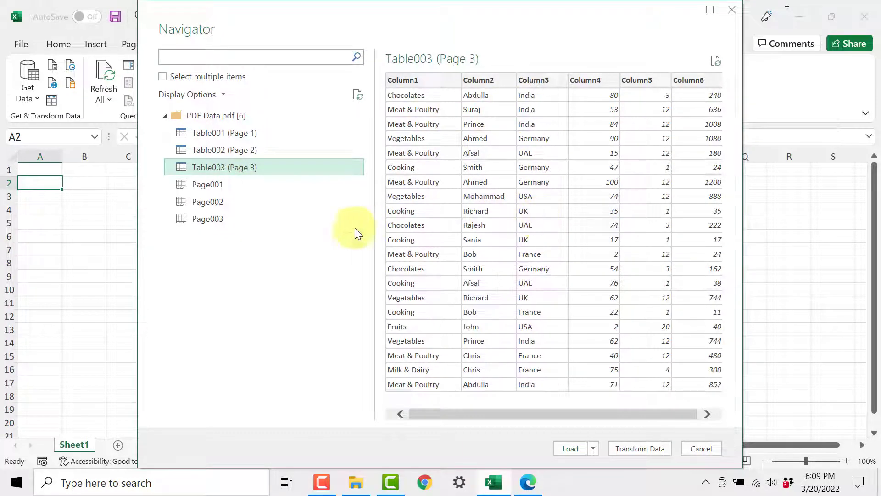
{"action": "left_click", "coordinate": [217, 185]}
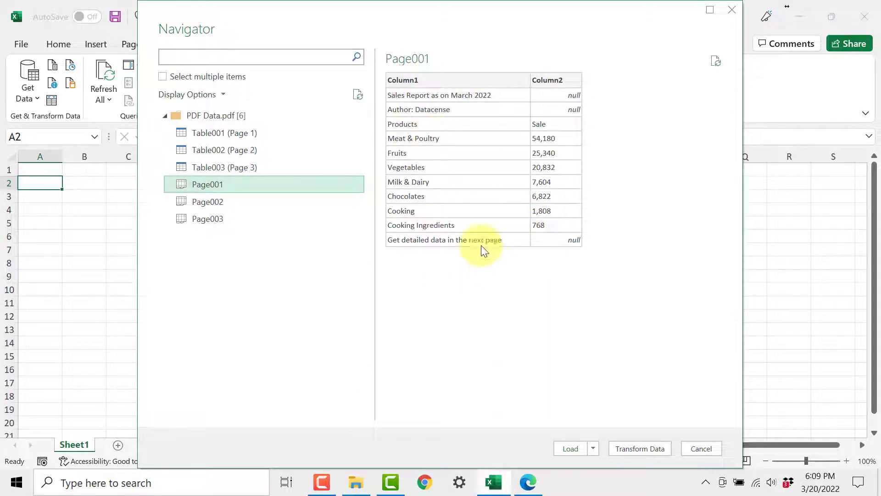
{"action": "left_click", "coordinate": [202, 206]}
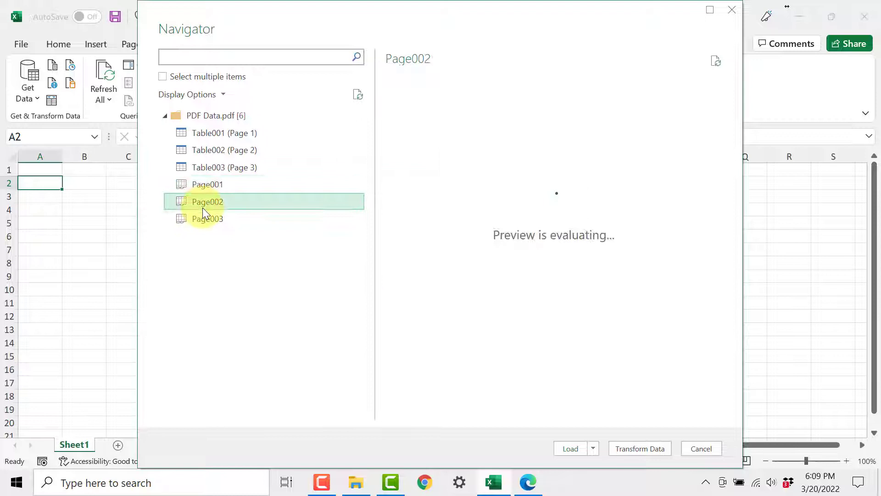
{"action": "left_click", "coordinate": [205, 221]}
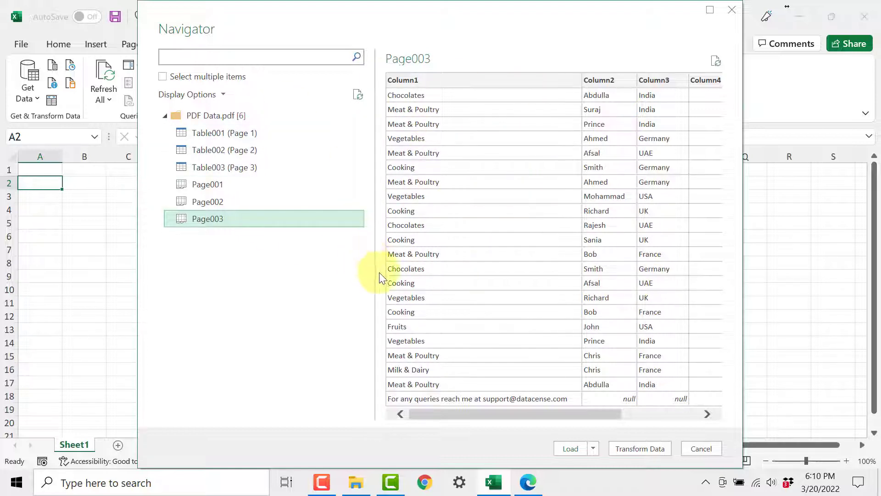
{"action": "key", "text": "Up"}
{"action": "key", "text": "Up"}
{"action": "key", "text": "Up"}
{"action": "key", "text": "Up"}
{"action": "key", "text": "Up"}
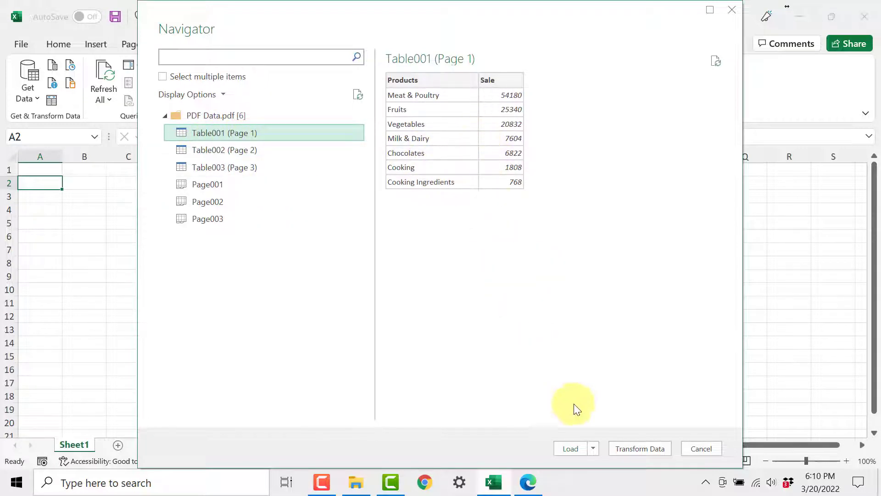
- Load Table001 (Page 1) into A1:B8 and inspect its seven category rows
{"action": "left_click", "coordinate": [570, 448]}
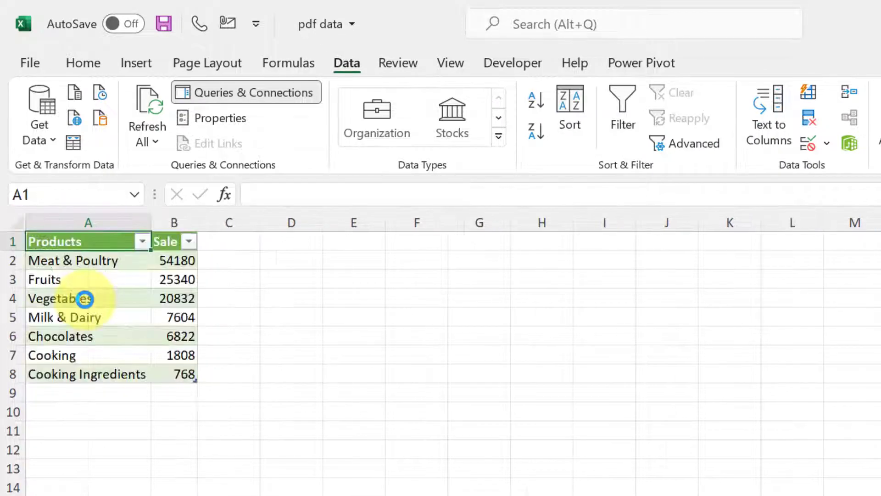
{"action": "left_click_drag", "start_coordinate": [167, 264], "coordinate": [161, 361]}
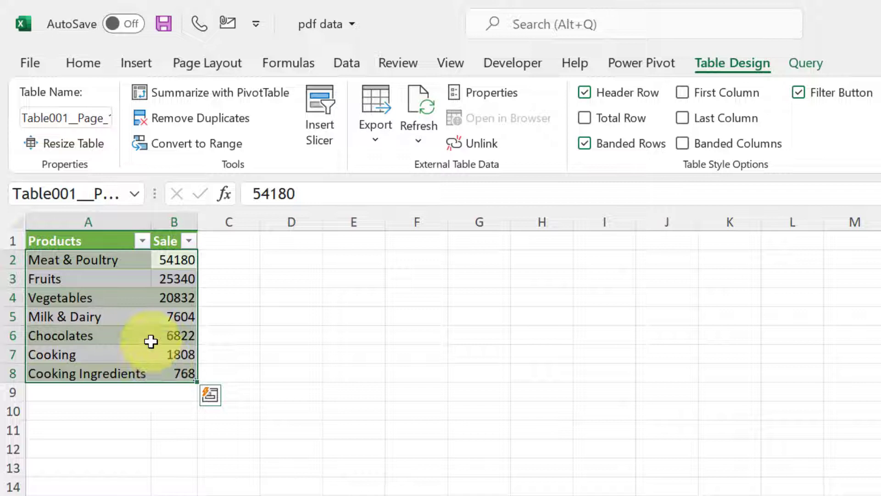
{"action": "left_click", "coordinate": [136, 316]}
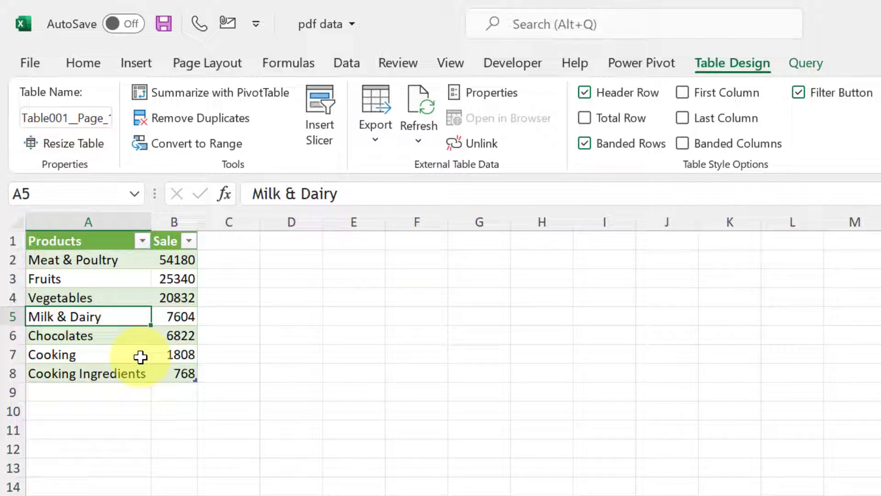
- Re-import PDF Data and open Table001 (Page 1) in Power Query Editor with Transform Data
{"action": "left_click", "coordinate": [348, 64]}
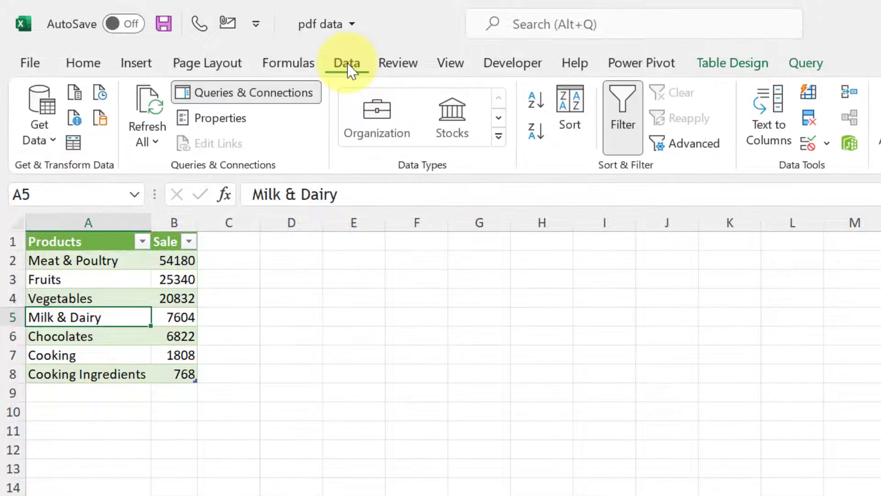
{"action": "left_click", "coordinate": [54, 138]}
{"action": "mouse_move", "coordinate": [236, 177]}
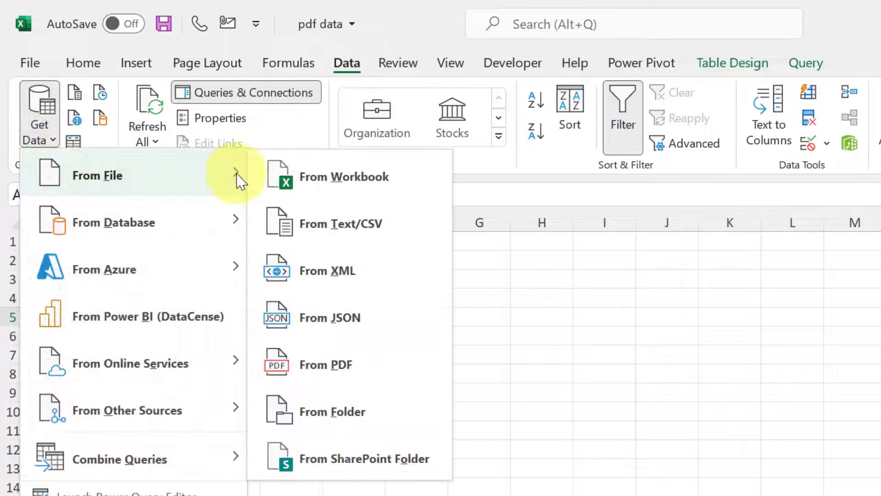
{"action": "left_click", "coordinate": [316, 374]}
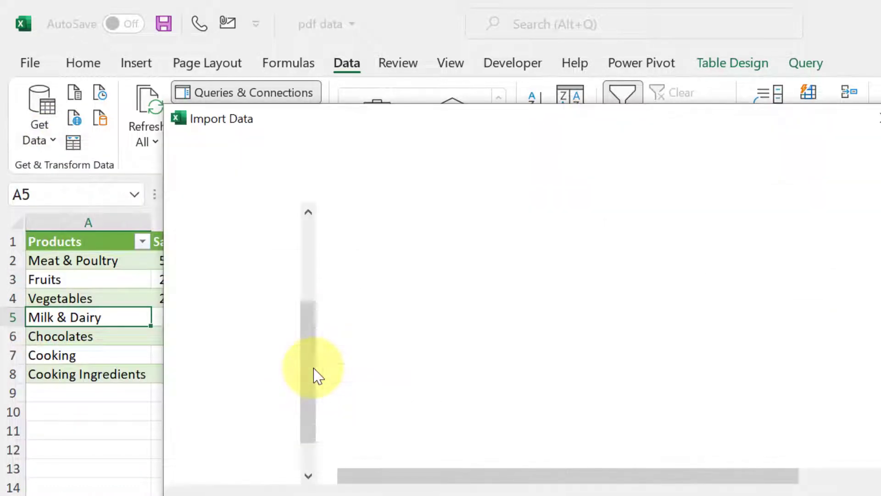
{"action": "double_click", "coordinate": [387, 374]}
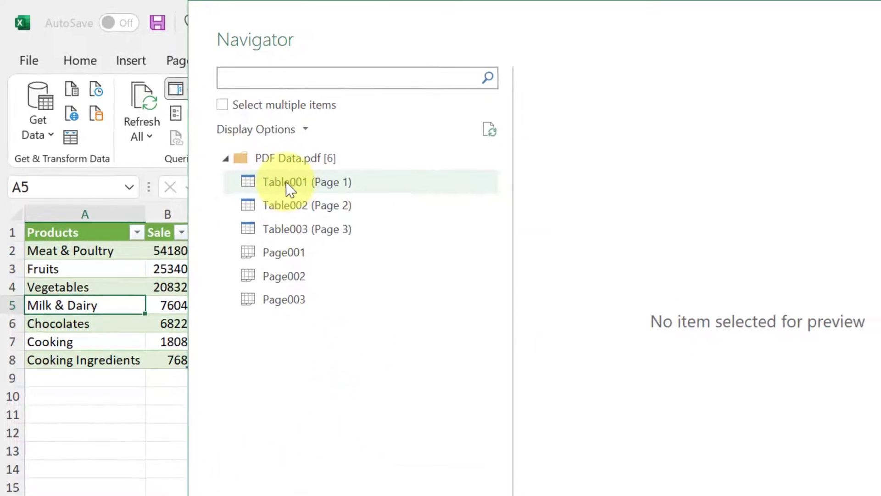
{"action": "left_click", "coordinate": [289, 189]}
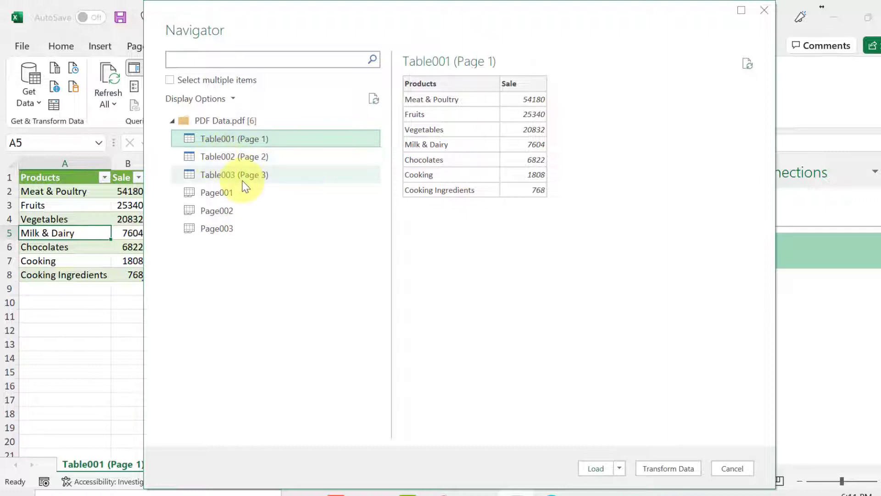
{"action": "left_click", "coordinate": [678, 470]}
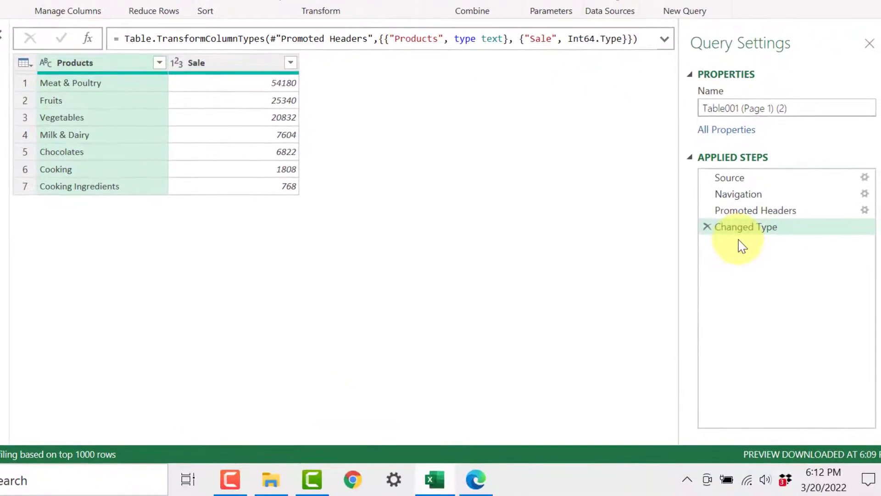
- View the Source step's PDF contents list, then the Navigation step's raw eight rows
{"action": "left_click", "coordinate": [741, 179]}
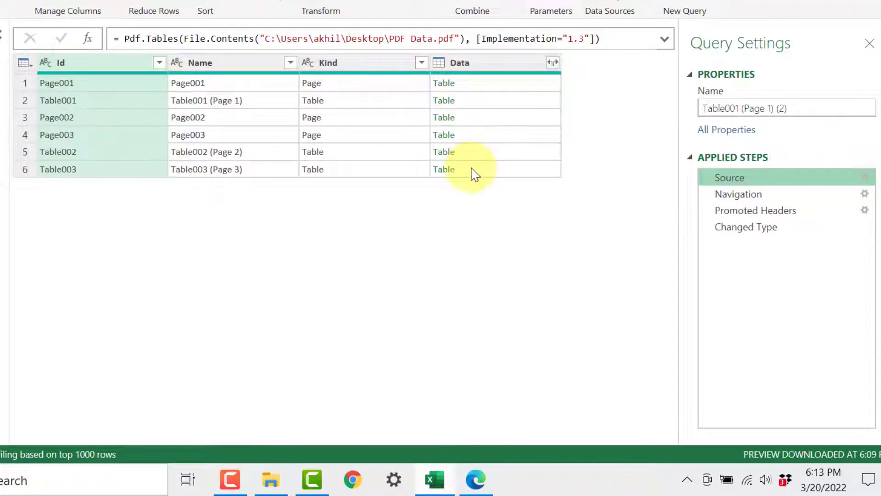
{"action": "left_click", "coordinate": [734, 194]}
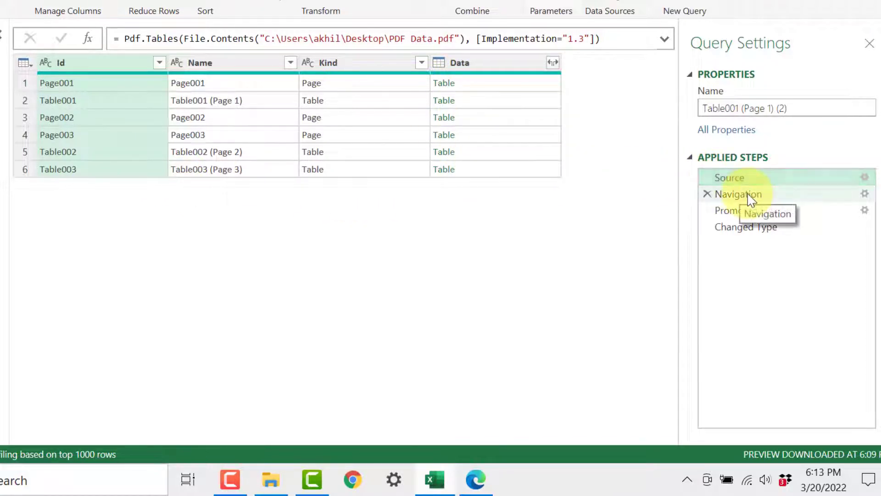
{"action": "left_click", "coordinate": [750, 195]}
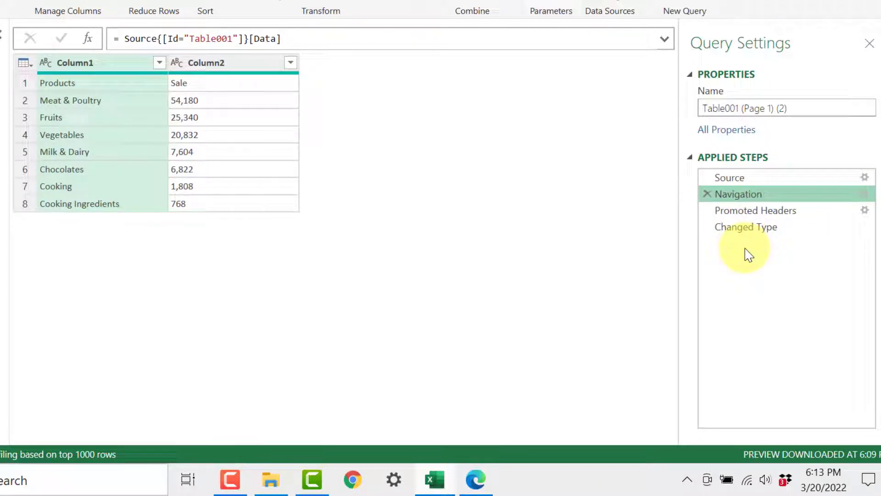
- Delete the Navigation step and every later step, back to the PDF source list
{"action": "right_click", "coordinate": [740, 195]}
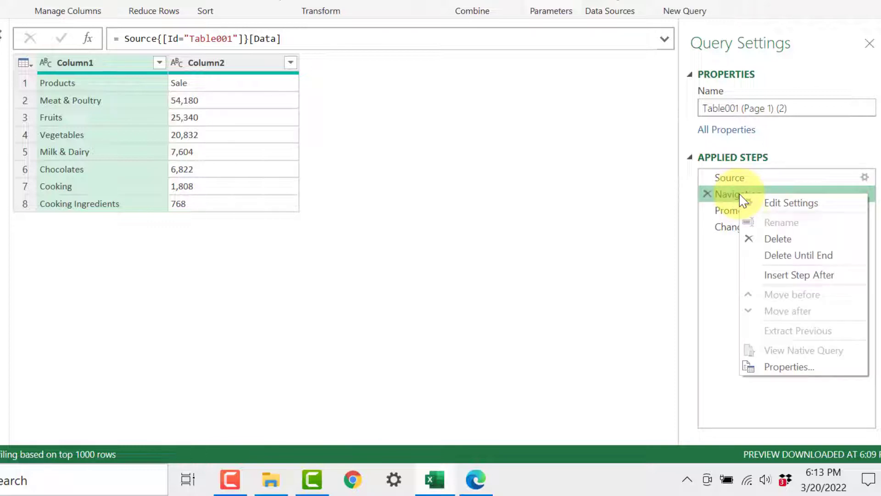
{"action": "left_click", "coordinate": [810, 257]}
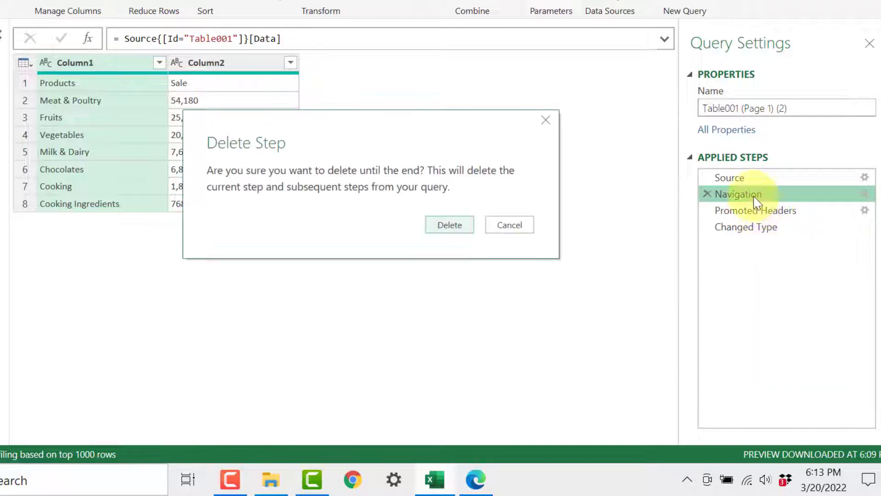
{"action": "left_click", "coordinate": [450, 230]}
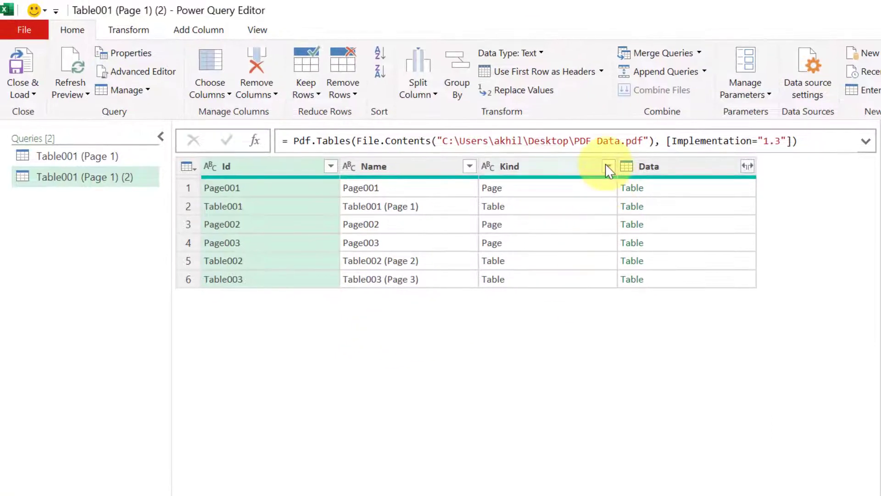
- Filter Kind to Table only and Name to exclude Table001 (Page 1)
{"action": "left_click", "coordinate": [608, 167]}
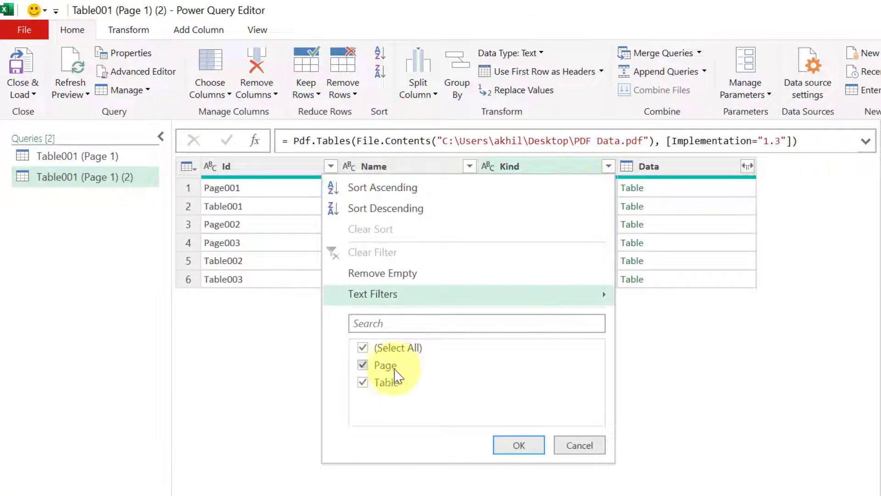
{"action": "left_click", "coordinate": [385, 368]}
{"action": "left_click", "coordinate": [512, 448]}
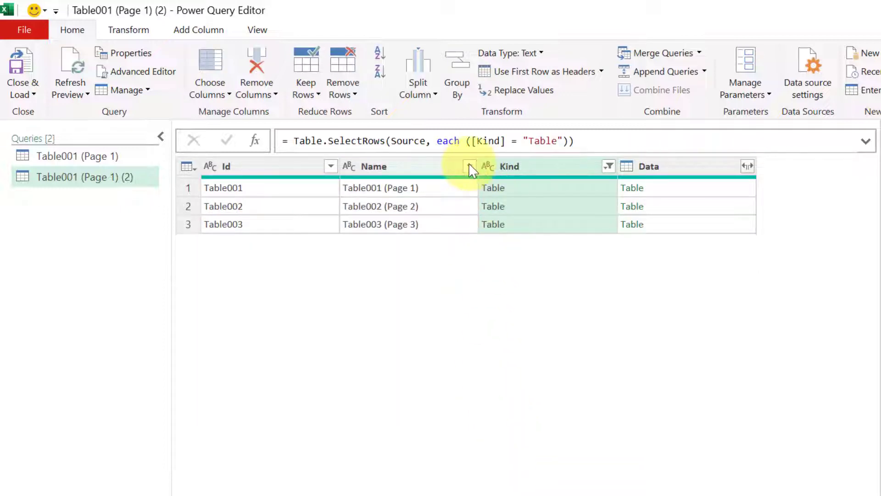
{"action": "left_click", "coordinate": [469, 165]}
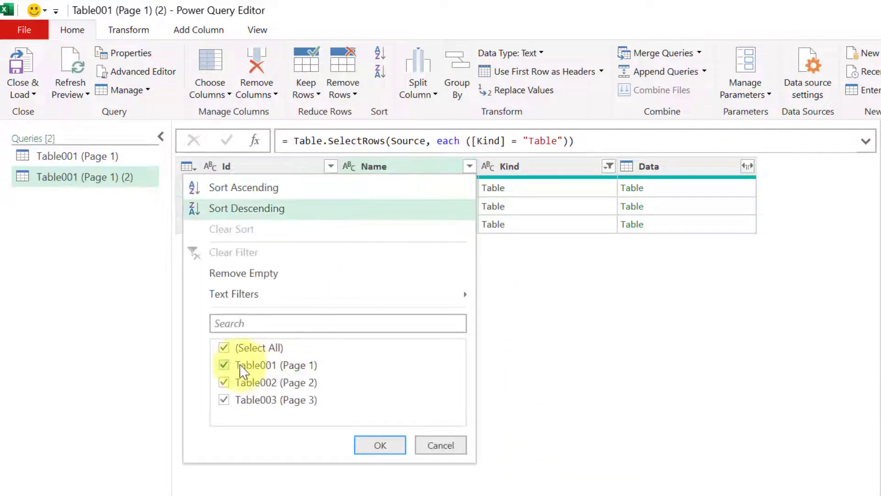
{"action": "left_click", "coordinate": [240, 366]}
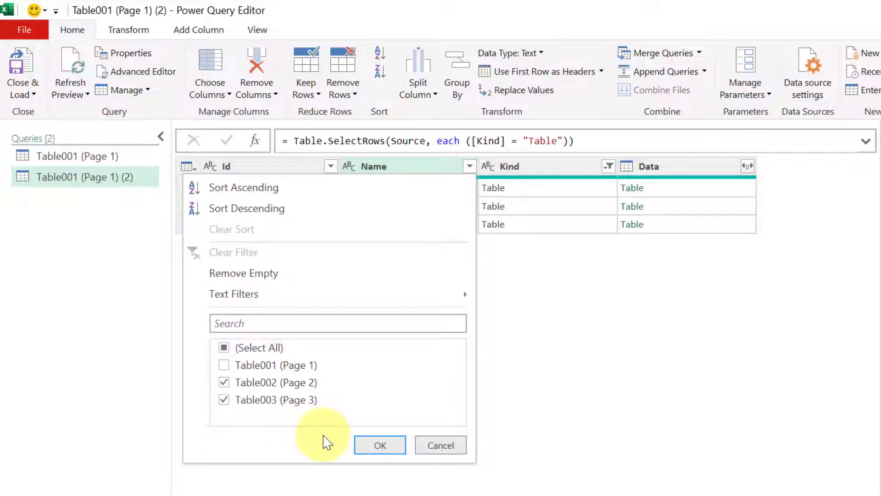
{"action": "left_click", "coordinate": [391, 446]}
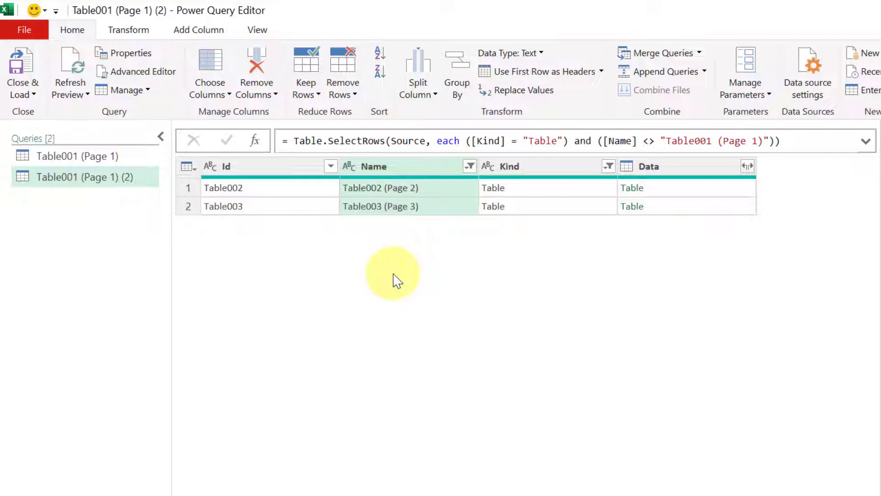
- Keep only the Data column and expand it into Column1–Column5 without name prefixes
{"action": "left_click", "coordinate": [670, 166]}
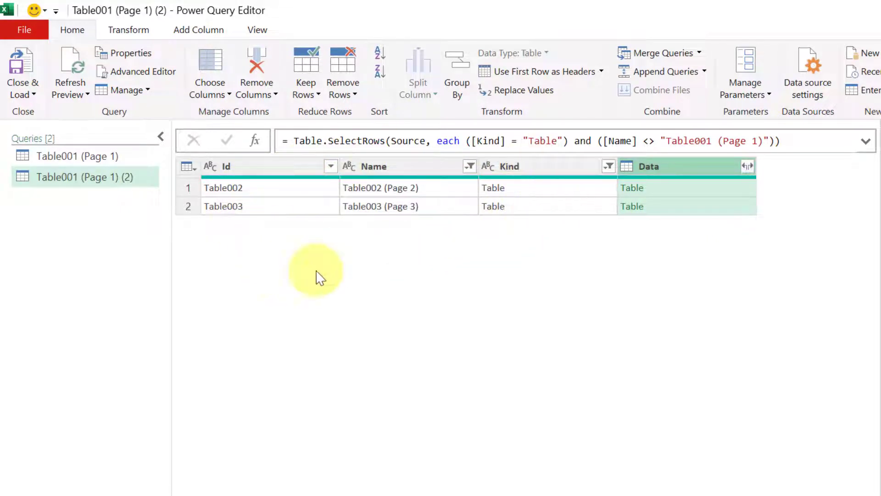
{"action": "right_click", "coordinate": [665, 166]}
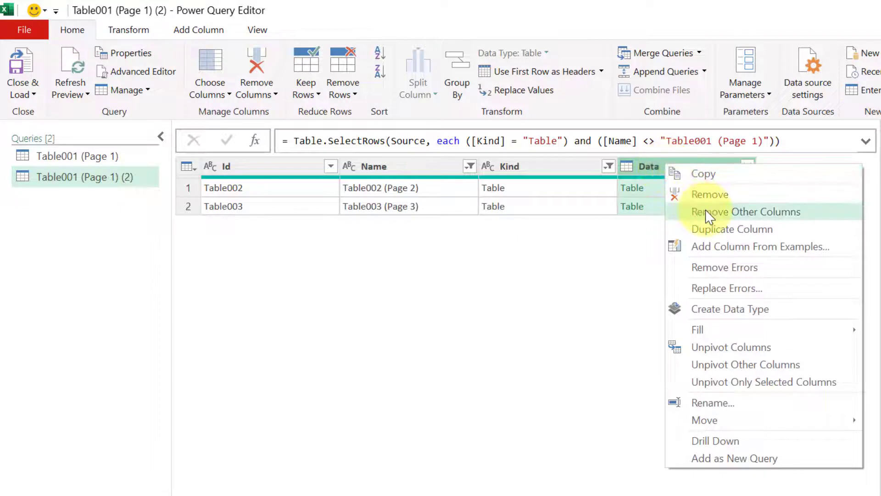
{"action": "left_click", "coordinate": [709, 214]}
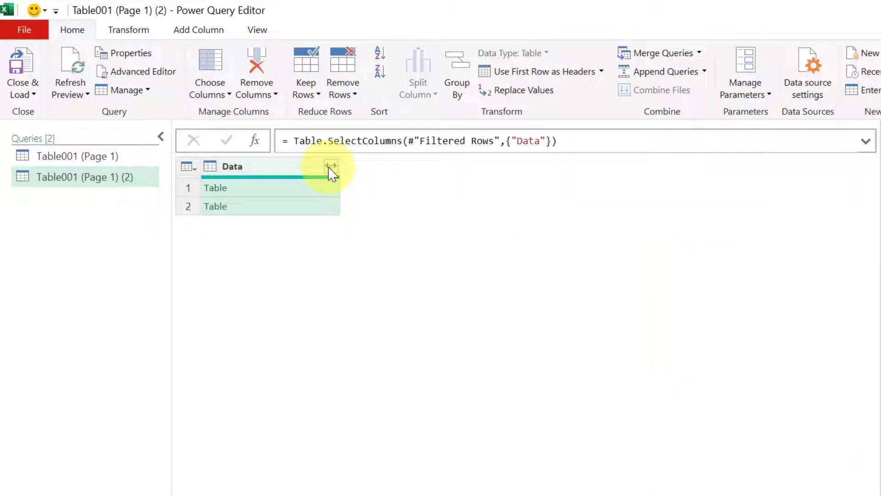
{"action": "left_click", "coordinate": [330, 166]}
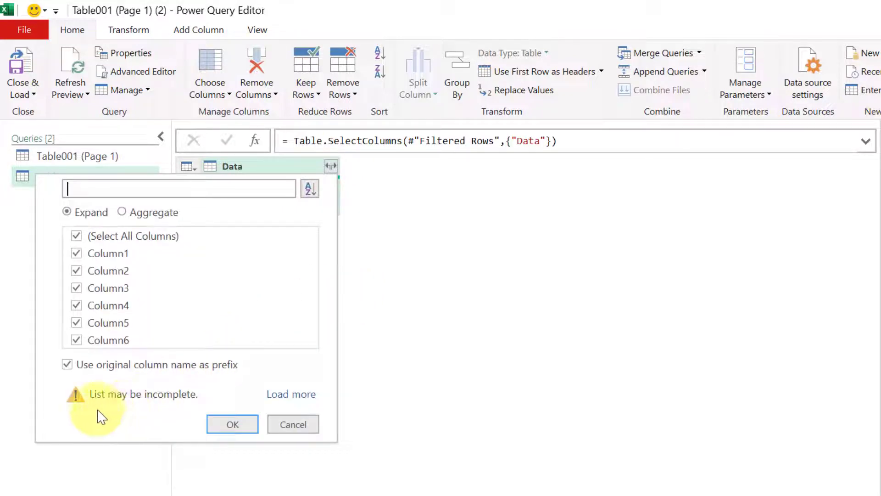
{"action": "left_click", "coordinate": [77, 367]}
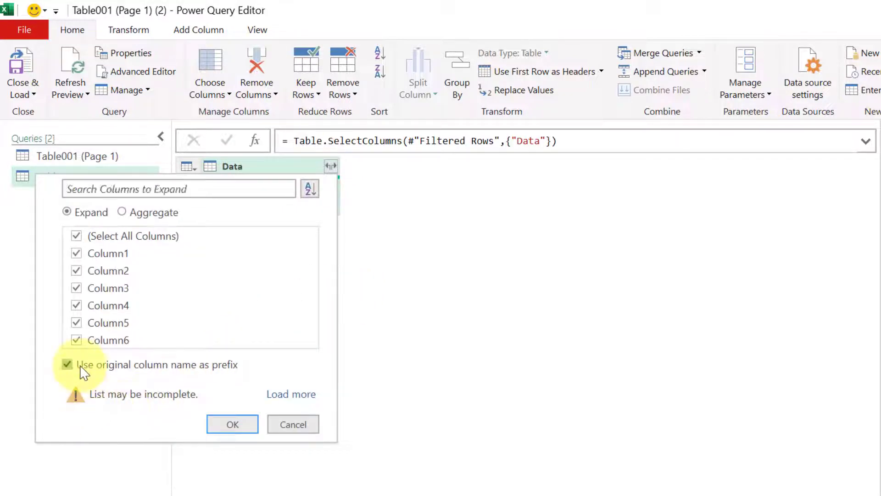
{"action": "left_click", "coordinate": [225, 426]}
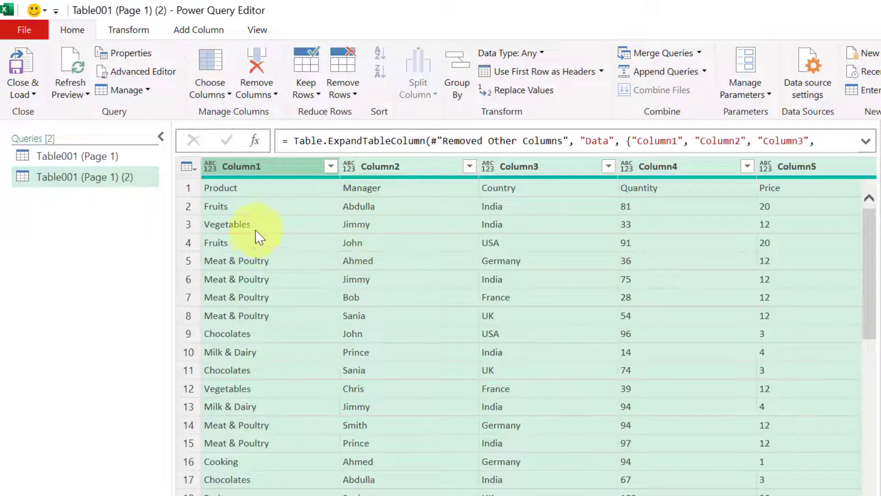
- Promote the first row to headers: Product, Manager, Country, Quantity, Price, Amount
{"action": "scroll", "coordinate": [266, 354], "scroll_direction": "down", "scroll_amount": 13}
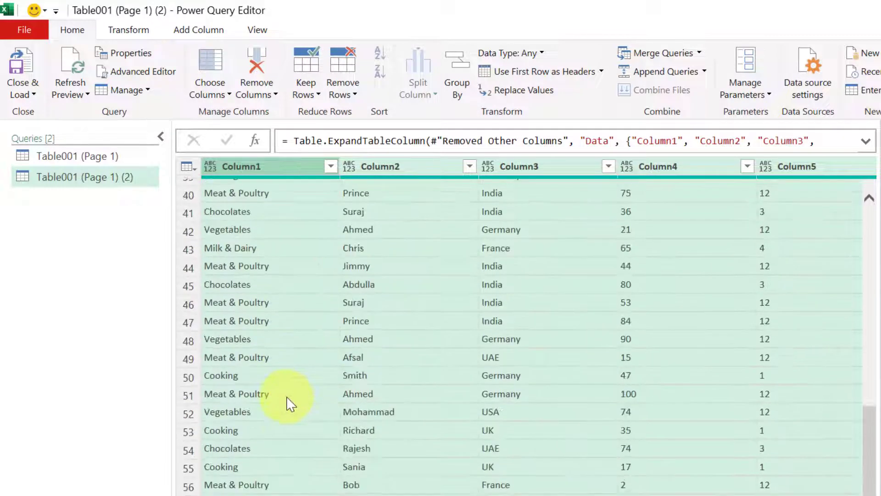
{"action": "scroll", "coordinate": [287, 397], "scroll_direction": "up", "scroll_amount": 13}
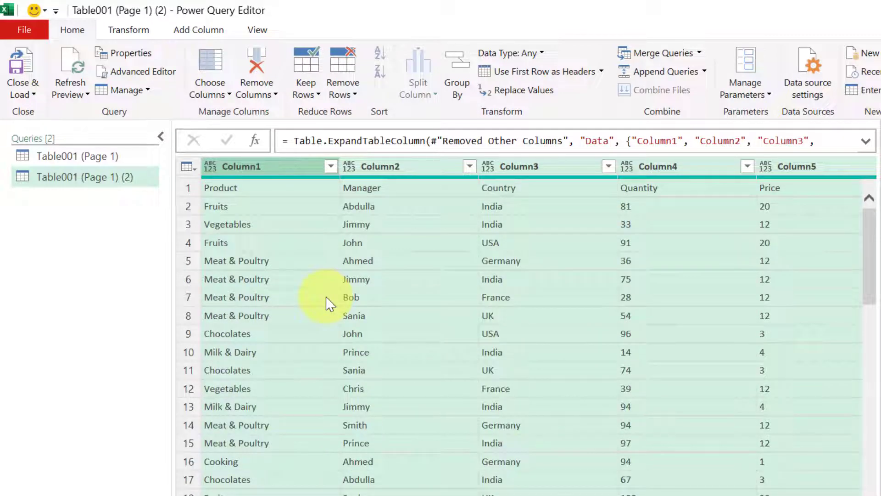
{"action": "scroll", "coordinate": [325, 303], "scroll_direction": "down", "scroll_amount": 5}
{"action": "scroll", "coordinate": [325, 303], "scroll_direction": "up", "scroll_amount": 5}
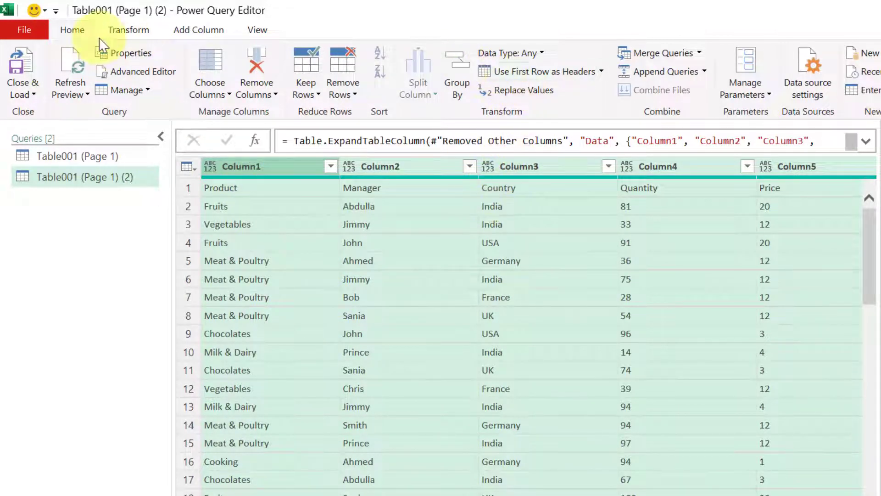
{"action": "left_click", "coordinate": [523, 76]}
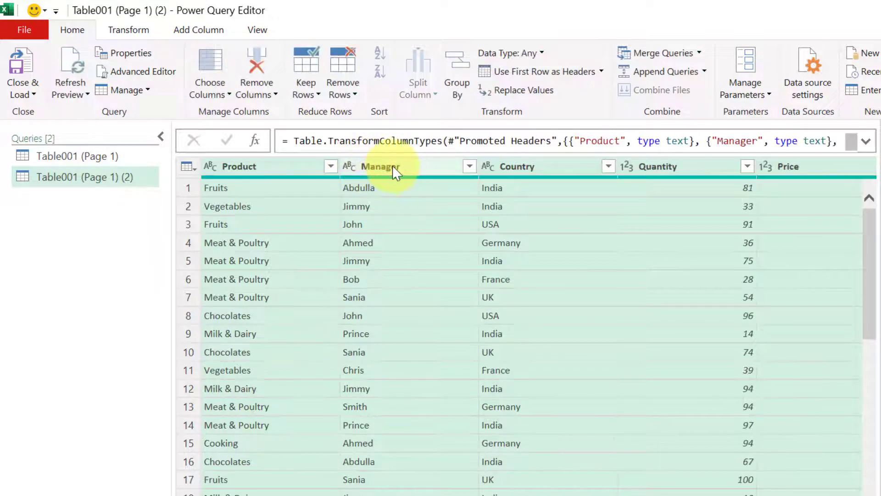
{"action": "scroll", "coordinate": [349, 491], "scroll_direction": "right", "scroll_amount": 3}
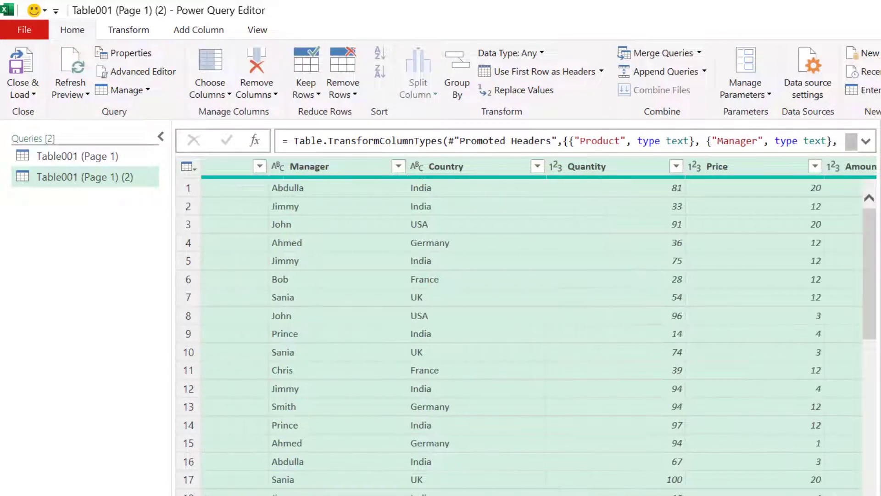
{"action": "scroll", "coordinate": [538, 321], "scroll_direction": "right", "scroll_amount": 3}
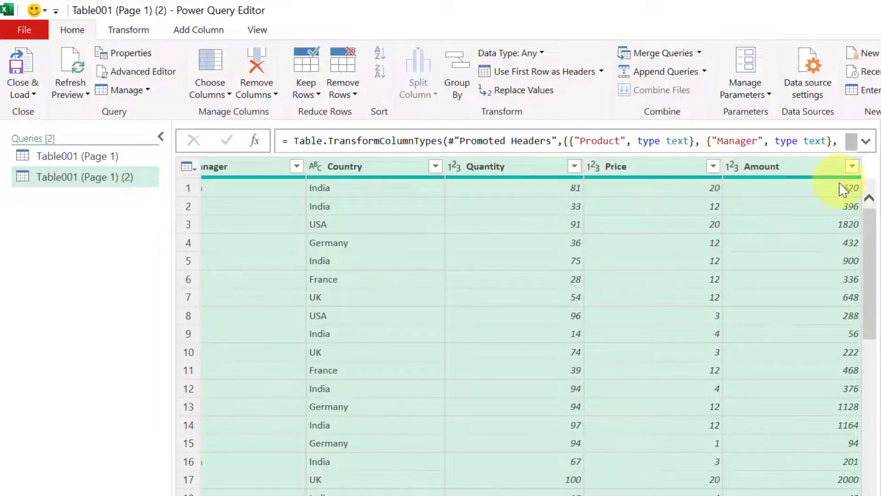
- Check the Quantity type menu, then rename the query to 'Detailed Data' in Query Settings
{"action": "left_click", "coordinate": [455, 166]}
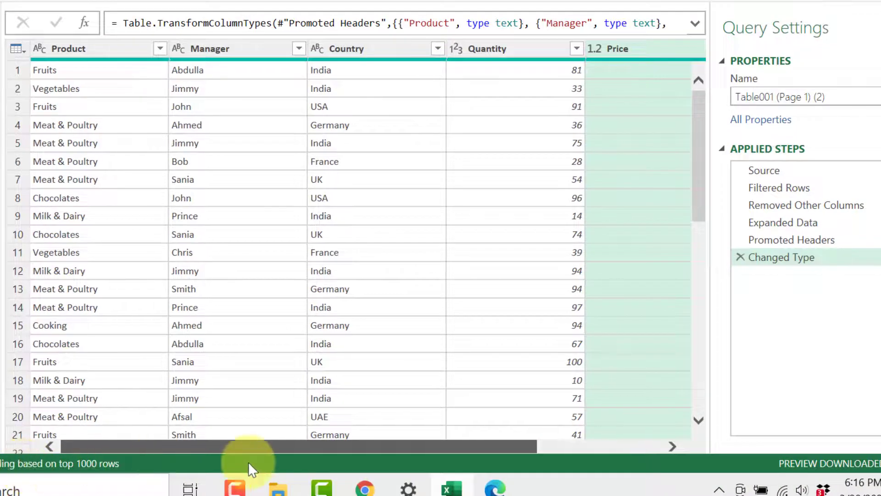
{"action": "left_click_drag", "start_coordinate": [250, 456], "coordinate": [387, 459]}
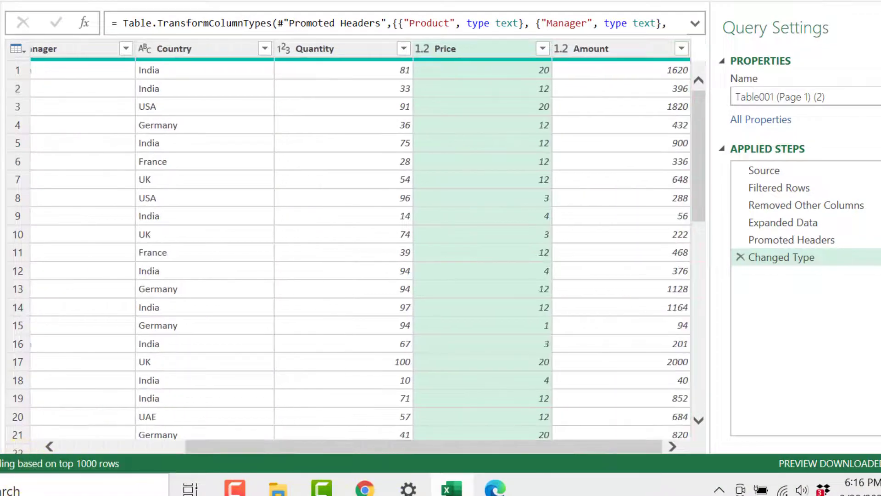
{"action": "triple_click", "coordinate": [839, 98]}
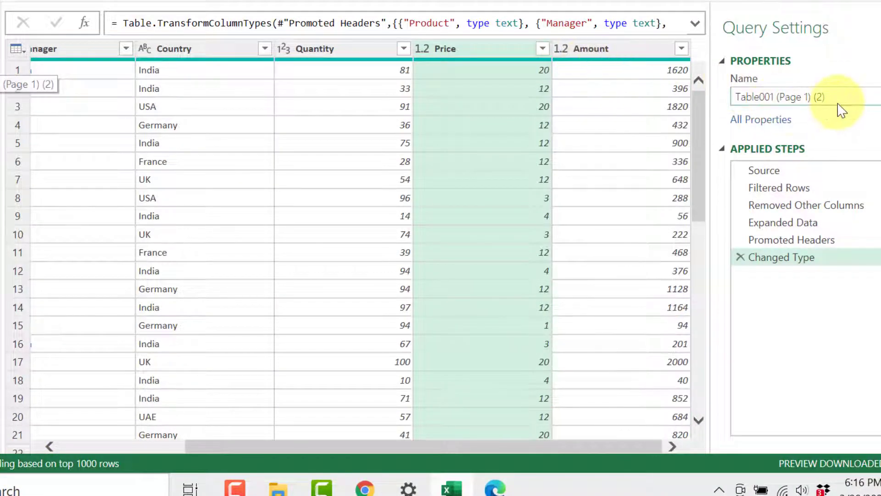
{"action": "type", "text": "Data"}
{"action": "key", "text": "BackSpace"}
{"action": "key", "text": "BackSpace"}
{"action": "key", "text": "BackSpace"}
{"action": "key", "text": "BackSpace"}
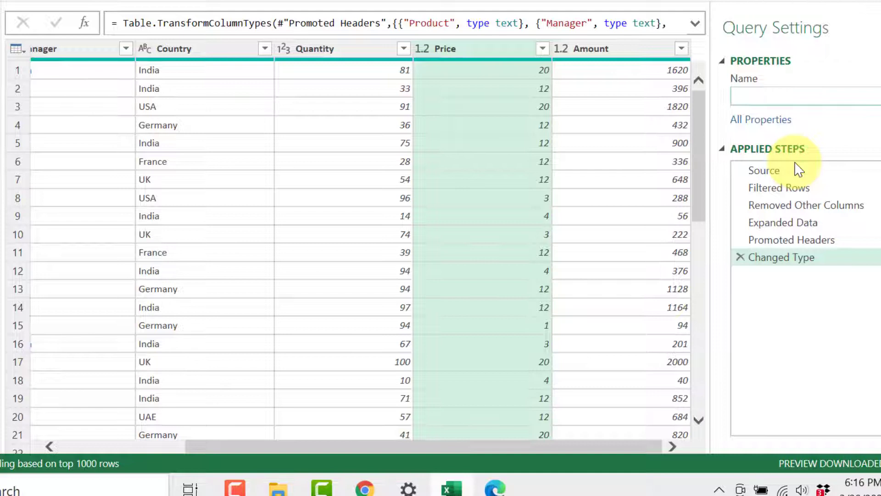
{"action": "type", "text": "Detailed Data"}
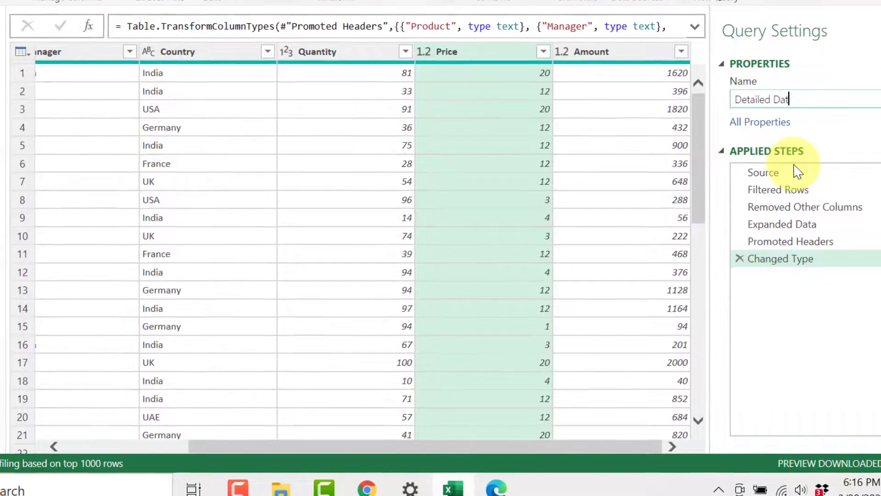
{"action": "key", "text": "Return"}
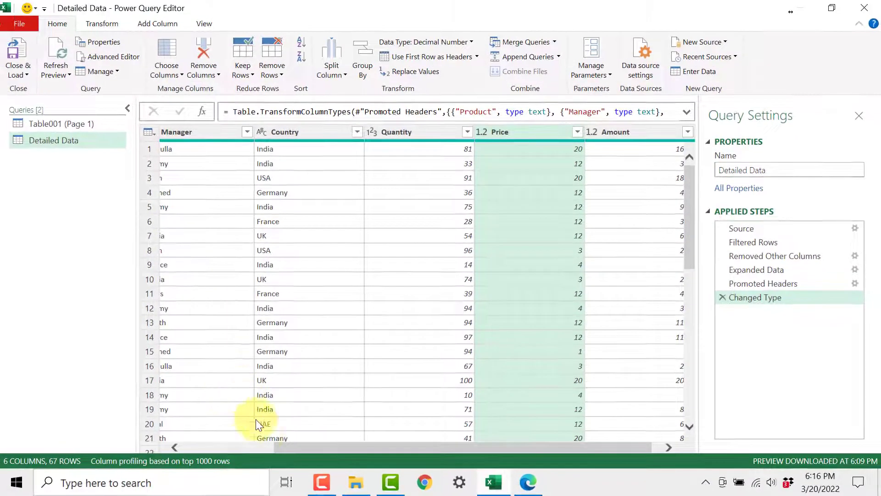
{"action": "left_click", "coordinate": [267, 446]}
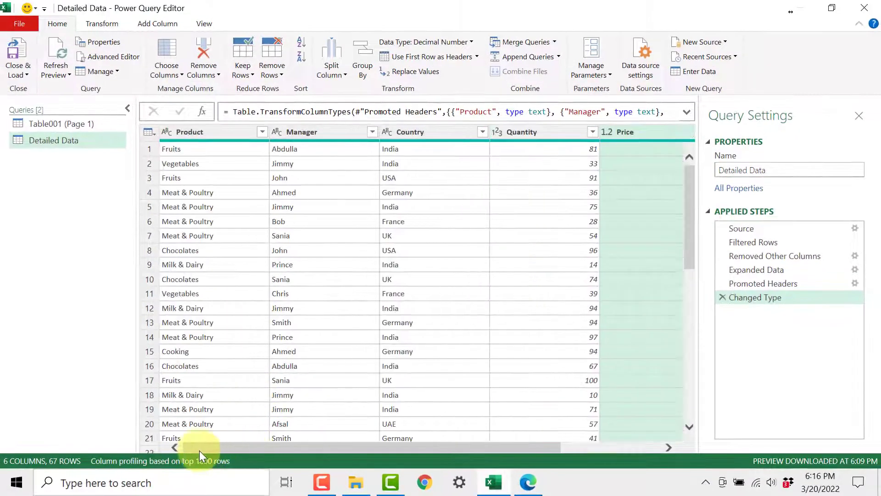
- Load the Detailed Data query via Close & Load To as a table on a new worksheet, giving 67 rows
{"action": "left_click", "coordinate": [26, 75]}
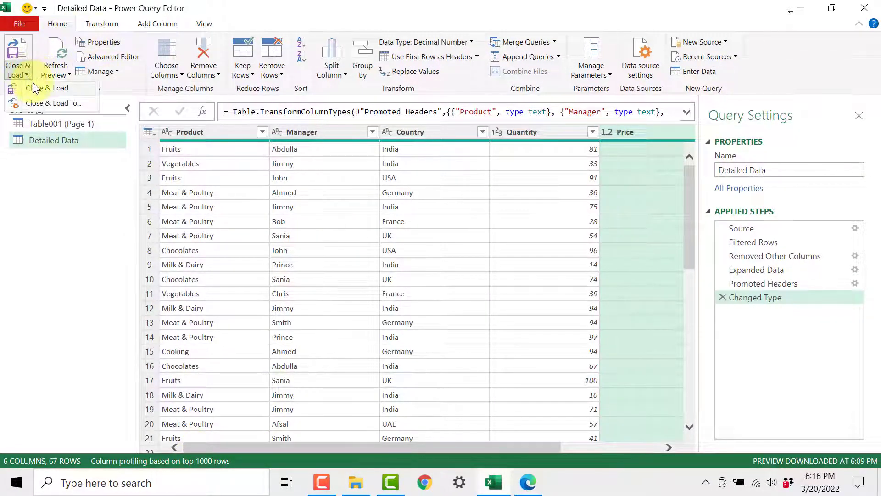
{"action": "left_click", "coordinate": [53, 104]}
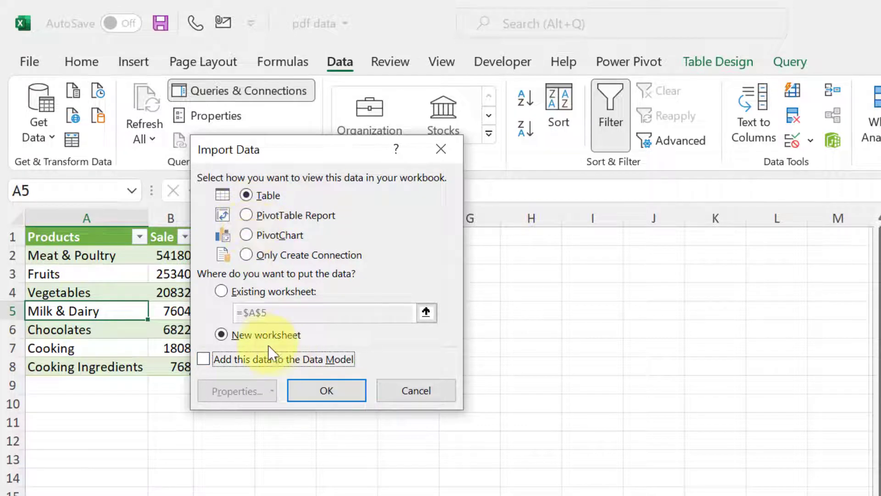
{"action": "left_click", "coordinate": [308, 392]}
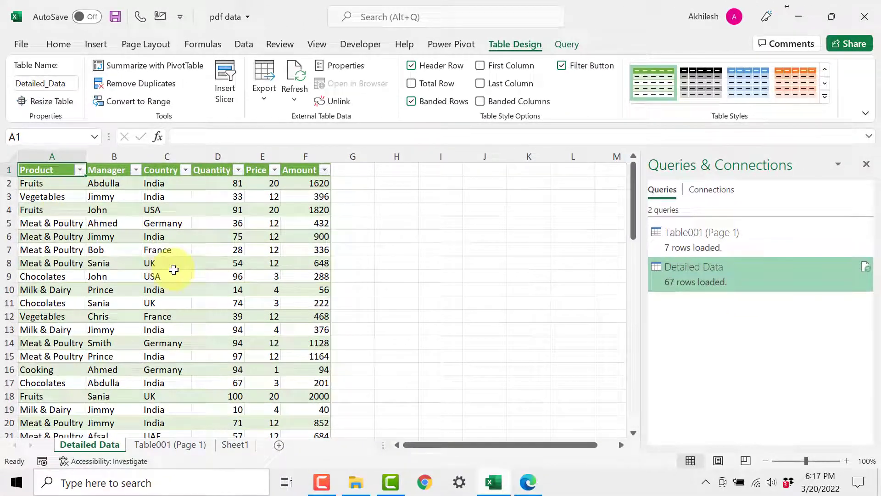
{"action": "scroll", "coordinate": [196, 303], "scroll_direction": "down", "scroll_amount": 15}
{"action": "scroll", "coordinate": [173, 269], "scroll_direction": "down", "scroll_amount": 8}
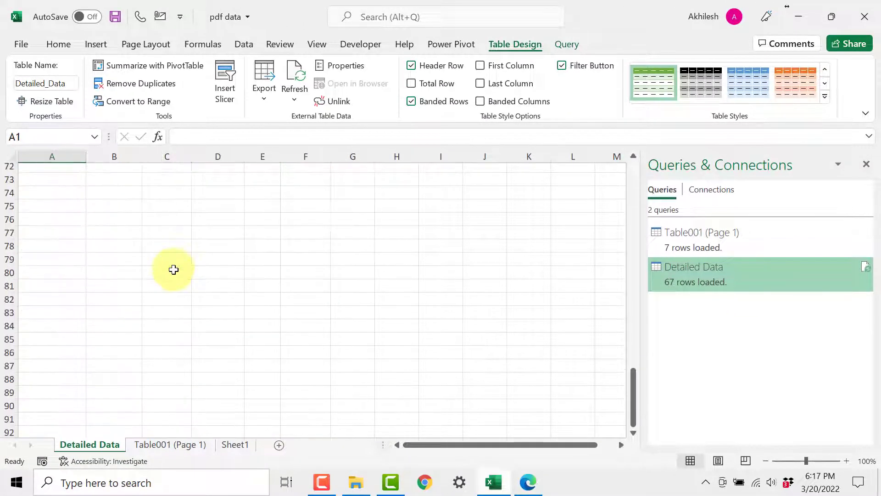
{"action": "scroll", "coordinate": [173, 269], "scroll_direction": "up", "scroll_amount": 13}
{"action": "scroll", "coordinate": [173, 269], "scroll_direction": "up", "scroll_amount": 11}
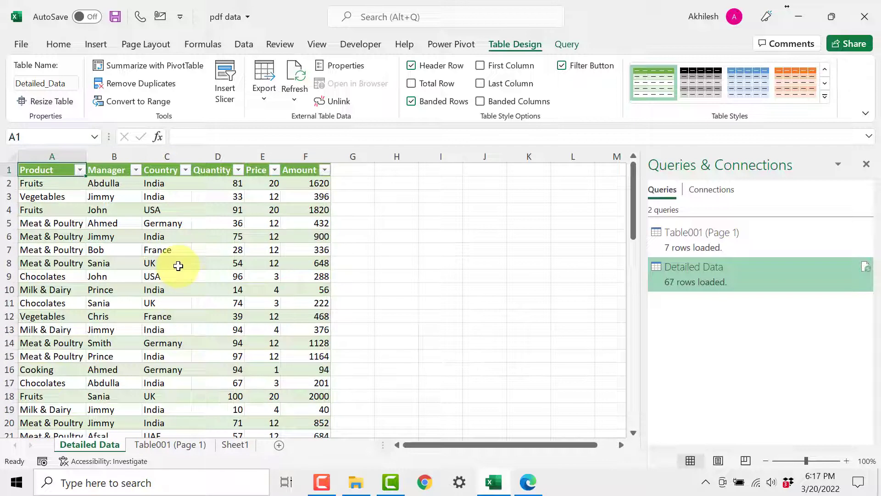
{"action": "left_click", "coordinate": [212, 254]}
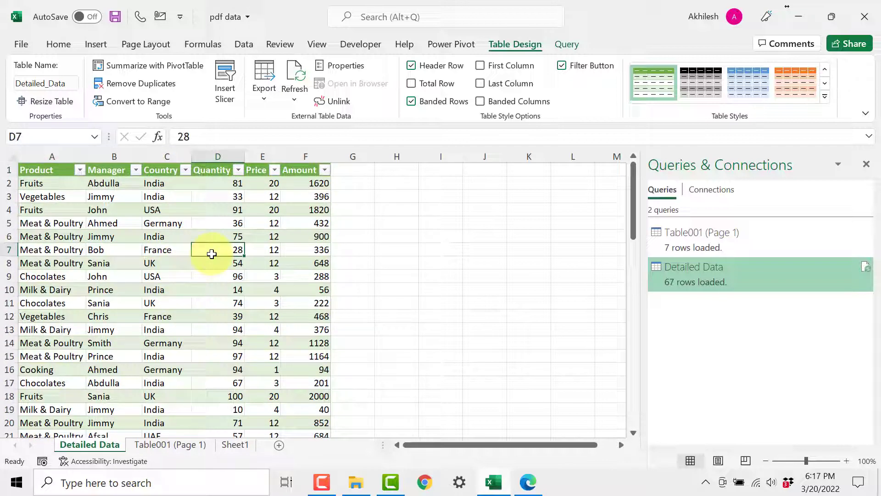